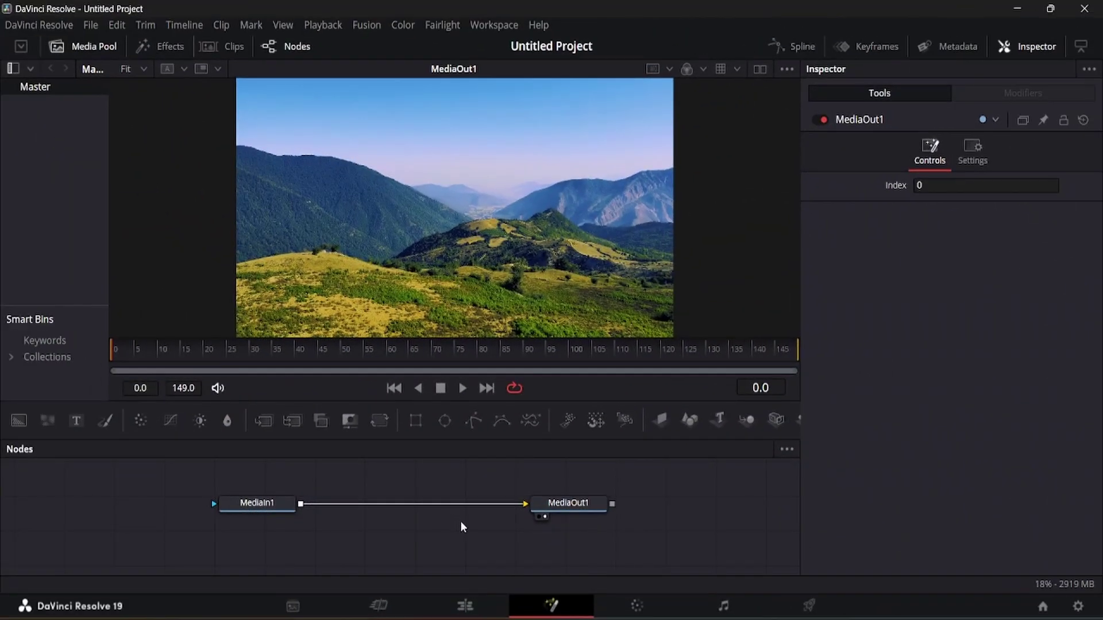
# Play the clip, select MediaIn1, and search the tool list for 'superdelu'.
pyautogui.press('space')
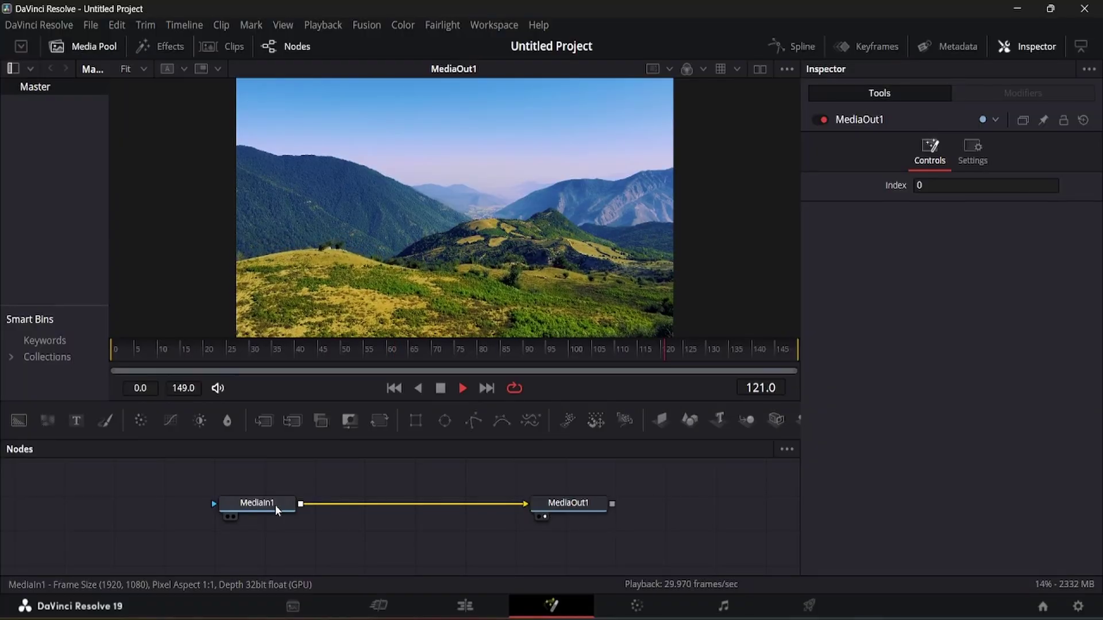
pyautogui.click(276, 509)
pyautogui.hotkey('shift', 'space')
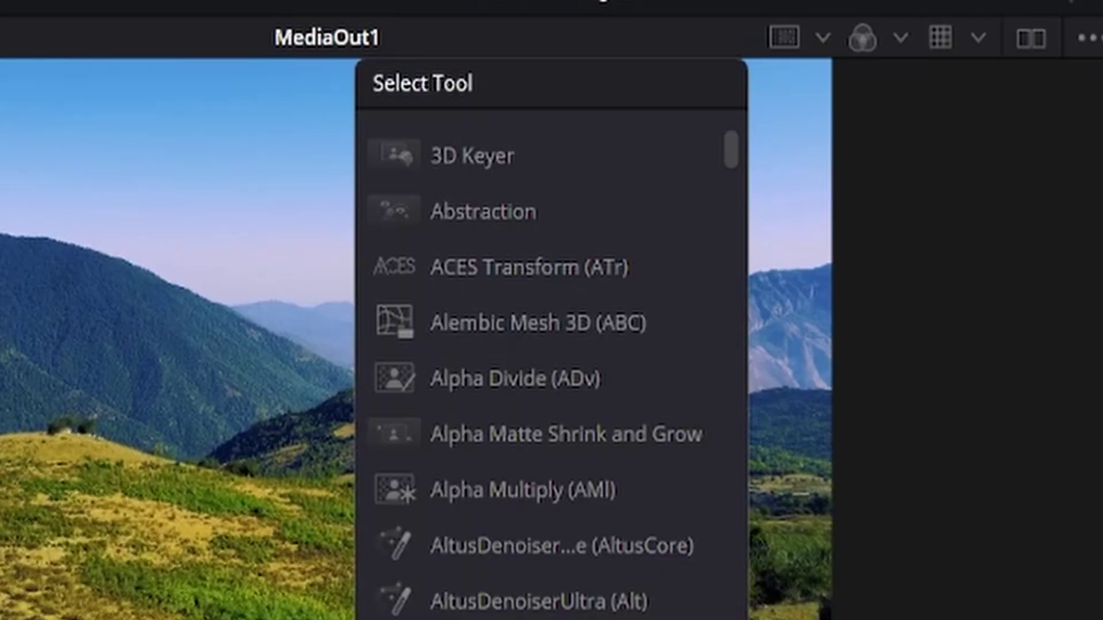
pyautogui.write('superd')
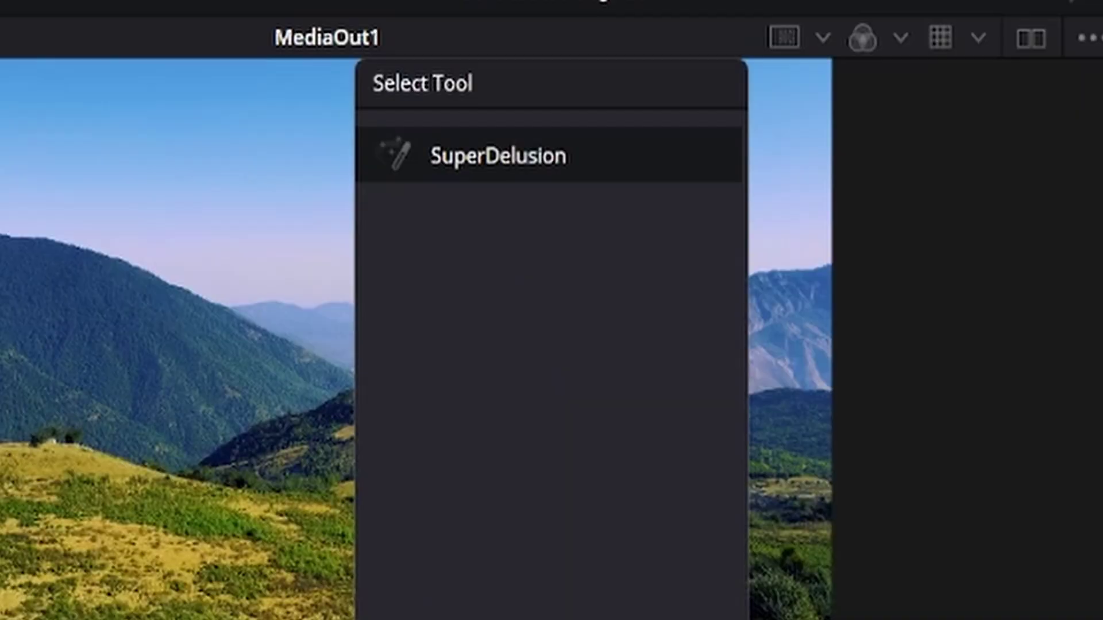
pyautogui.write('elu')
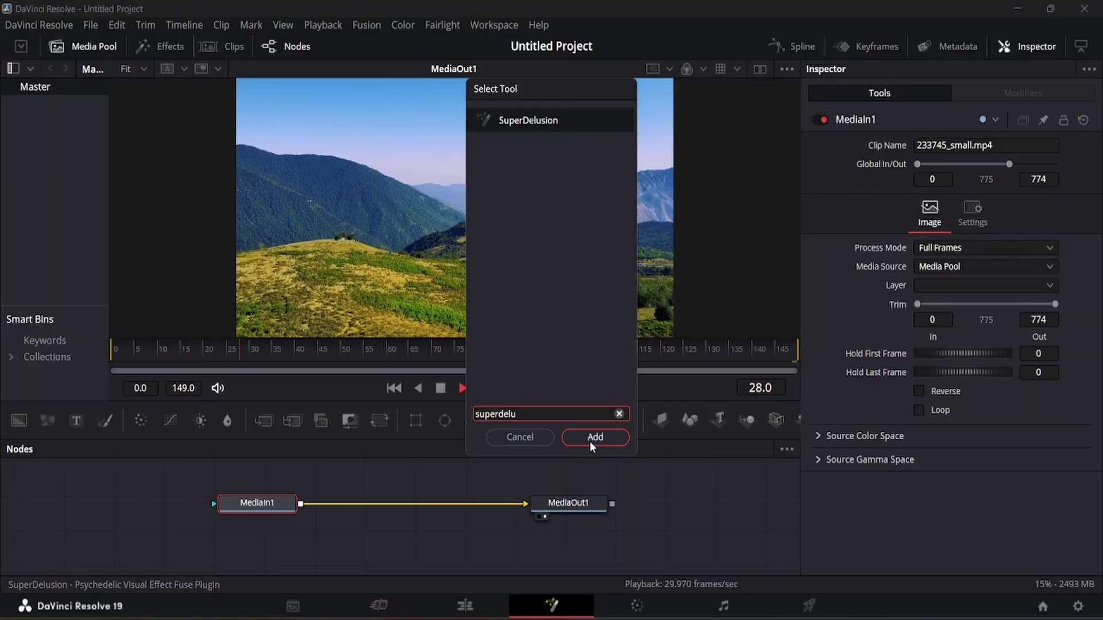
# Add SuperDelusion1, place it above Merge1, and connect MediaIn1's output into it.
pyautogui.click(589, 438)
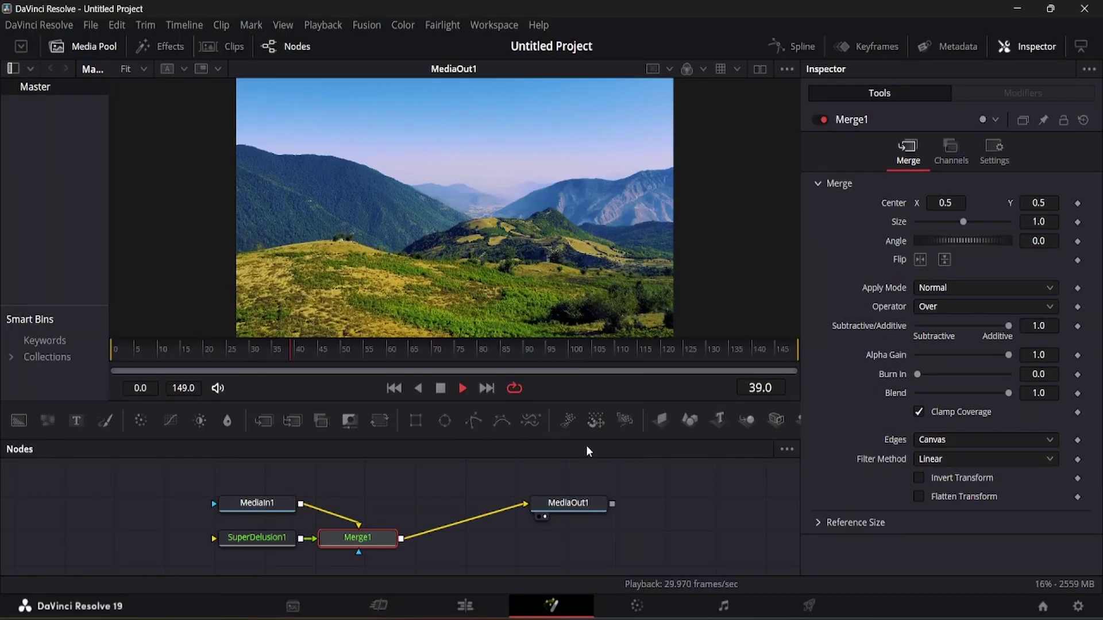
pyautogui.moveTo(289, 536); pyautogui.dragTo(355, 481)
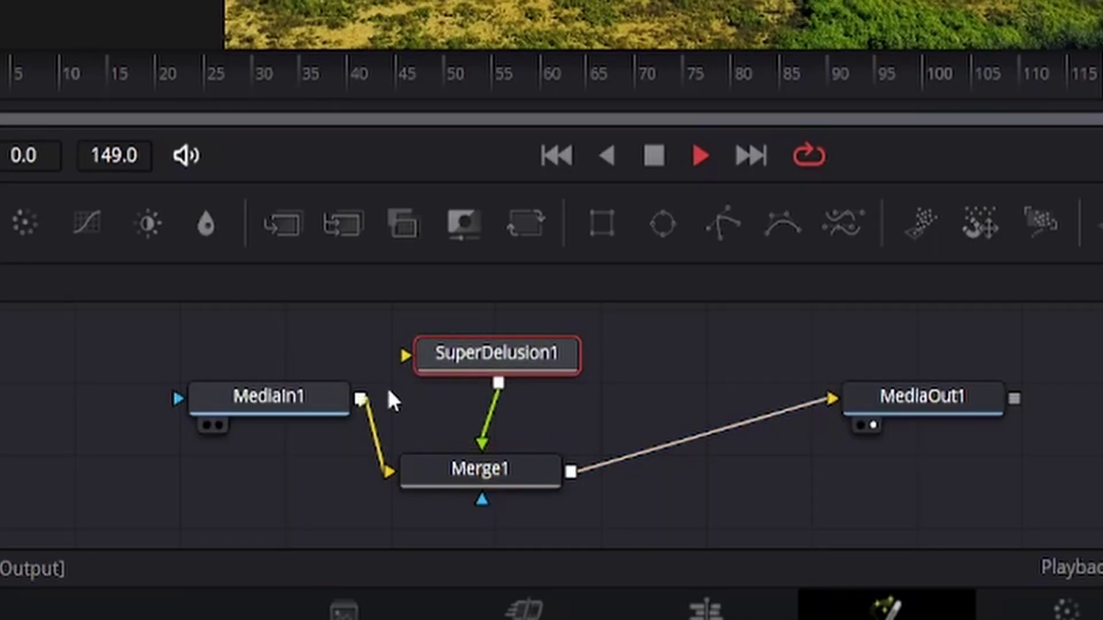
pyautogui.moveTo(361, 398); pyautogui.dragTo(453, 359)
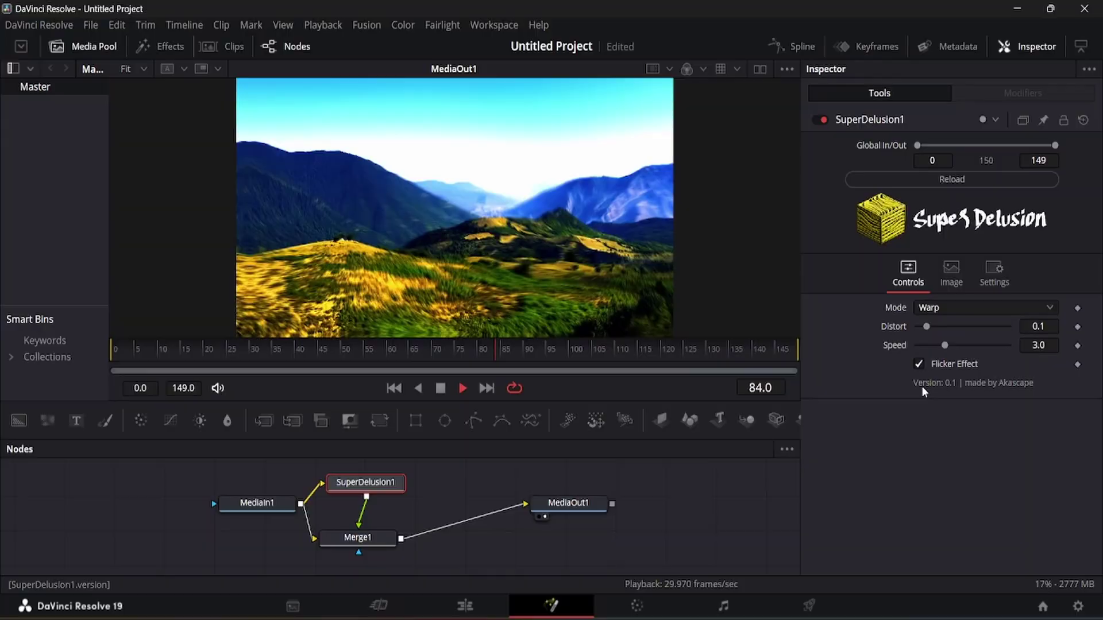
# Keep SuperDelusion1 on Warp, set Distort to 0.142 and Speed 4.72, and enable Flicker Effect.
pyautogui.press('space')
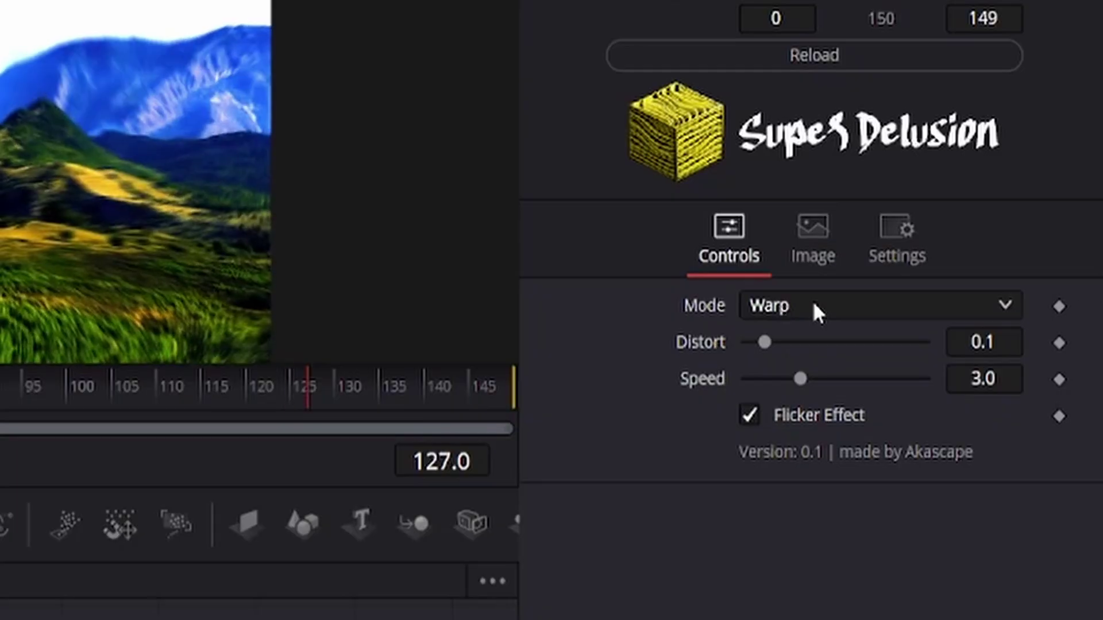
pyautogui.click(951, 311)
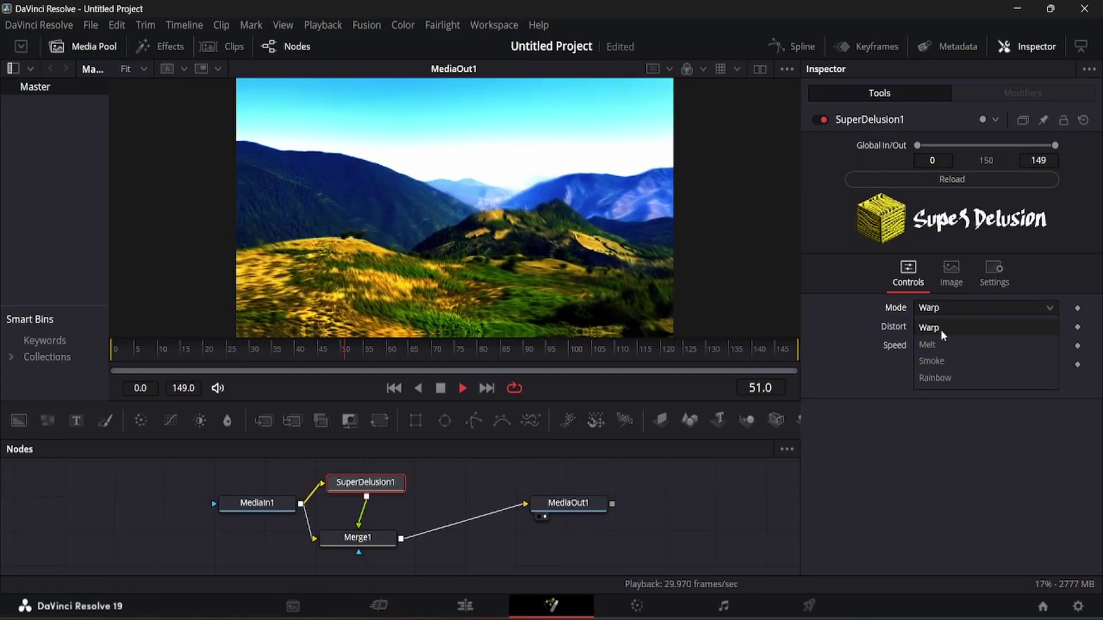
pyautogui.click(788, 345)
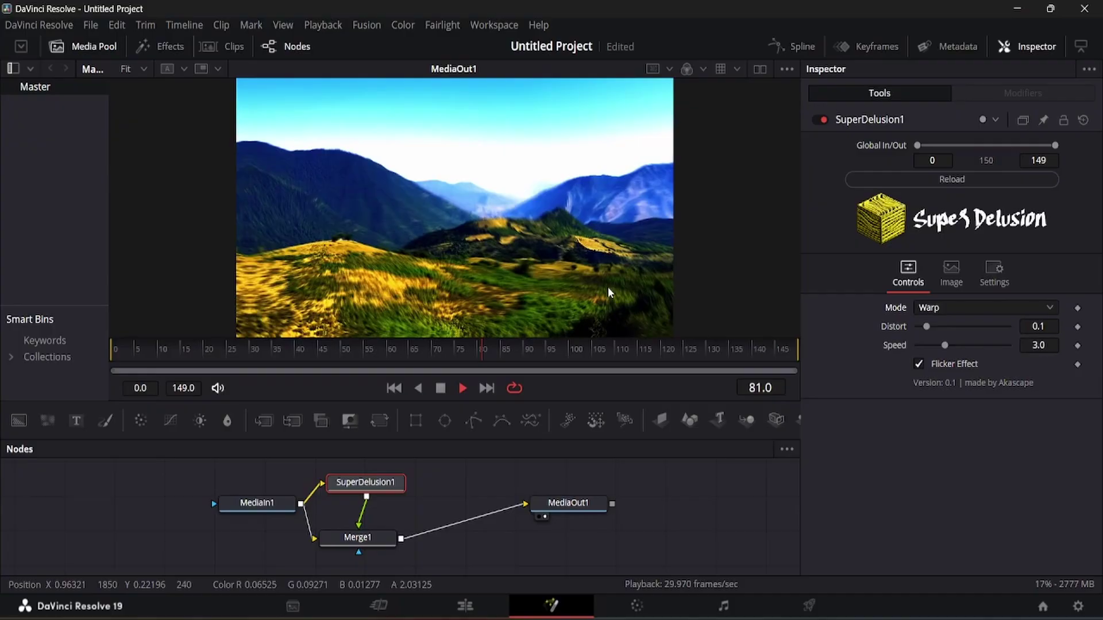
pyautogui.moveTo(926, 326); pyautogui.dragTo(936, 330)
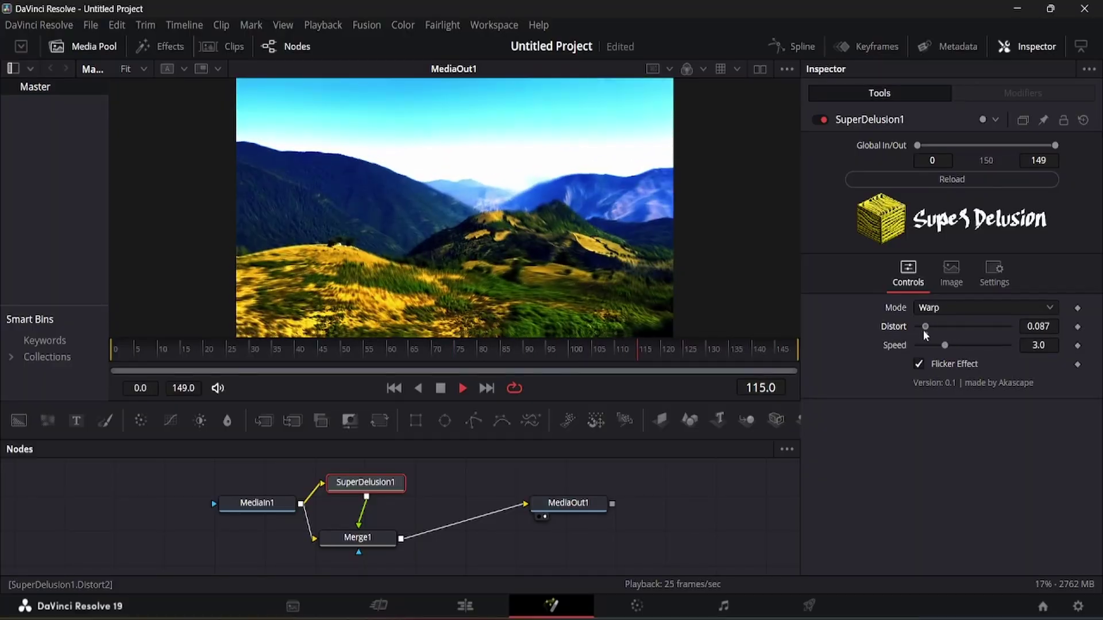
pyautogui.moveTo(925, 335); pyautogui.dragTo(923, 335)
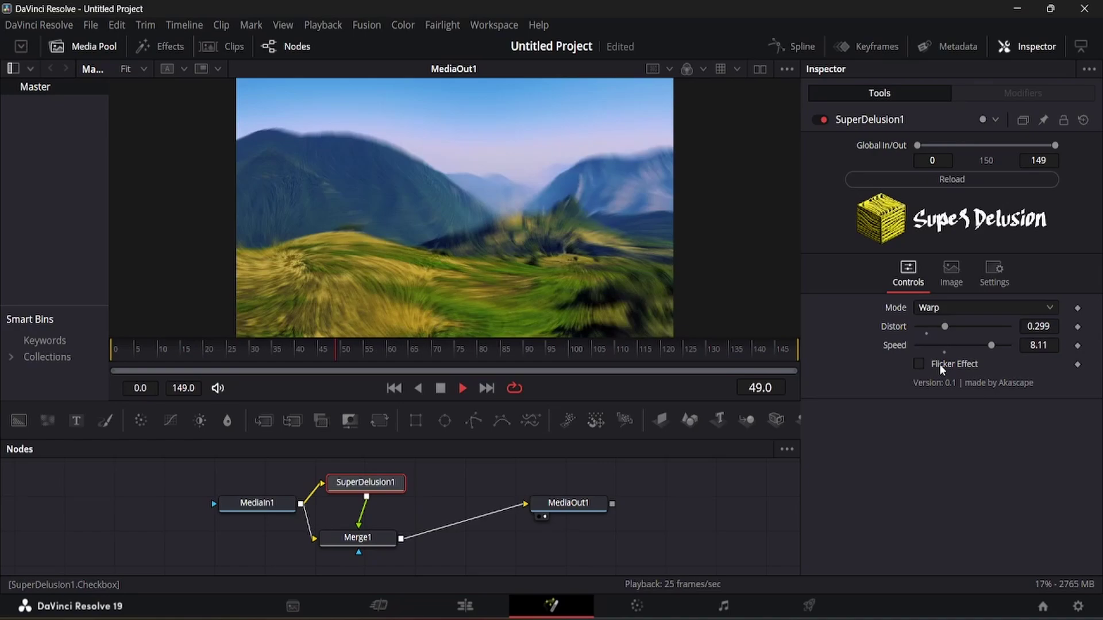
pyautogui.click(940, 367)
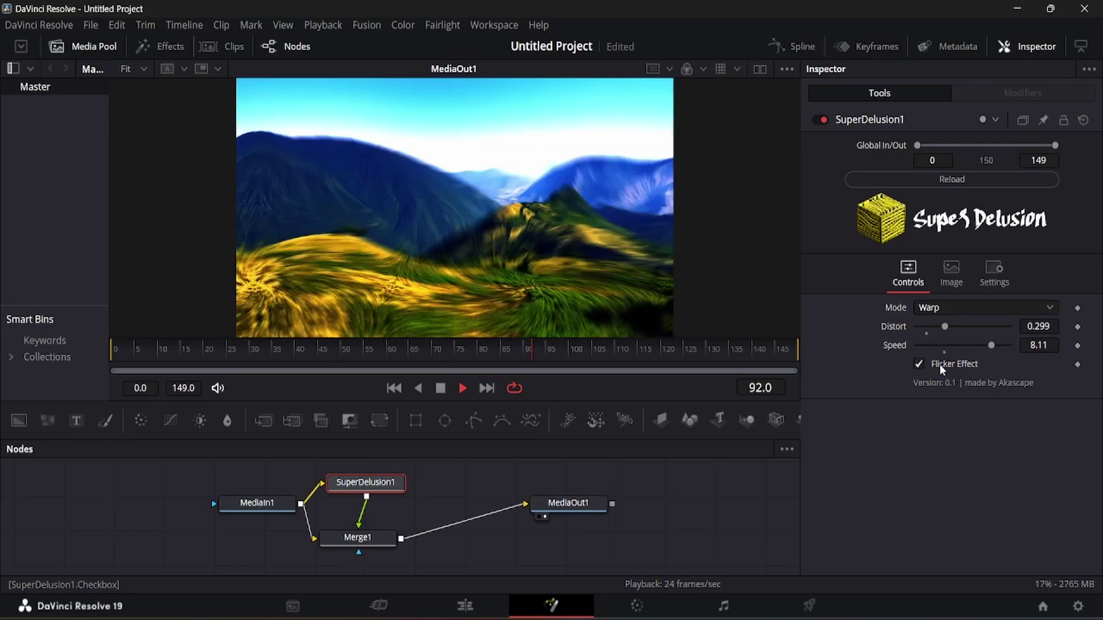
pyautogui.moveTo(991, 346); pyautogui.dragTo(930, 326)
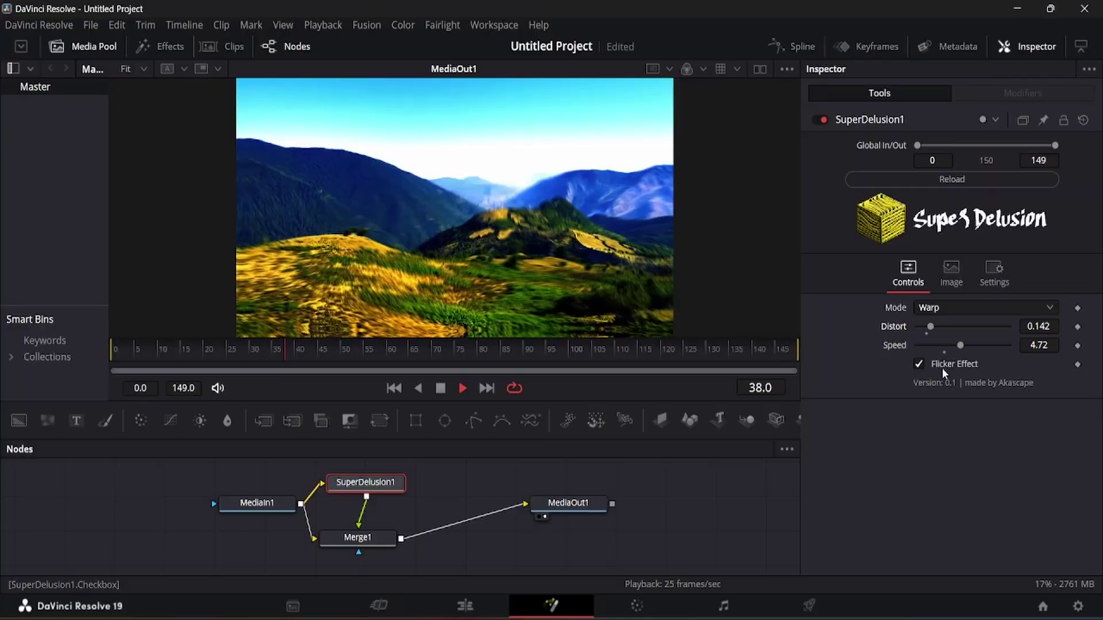
# On Merge1, try the Color Dodge apply mode, then settle on Linear Dodge.
pyautogui.click(944, 371)
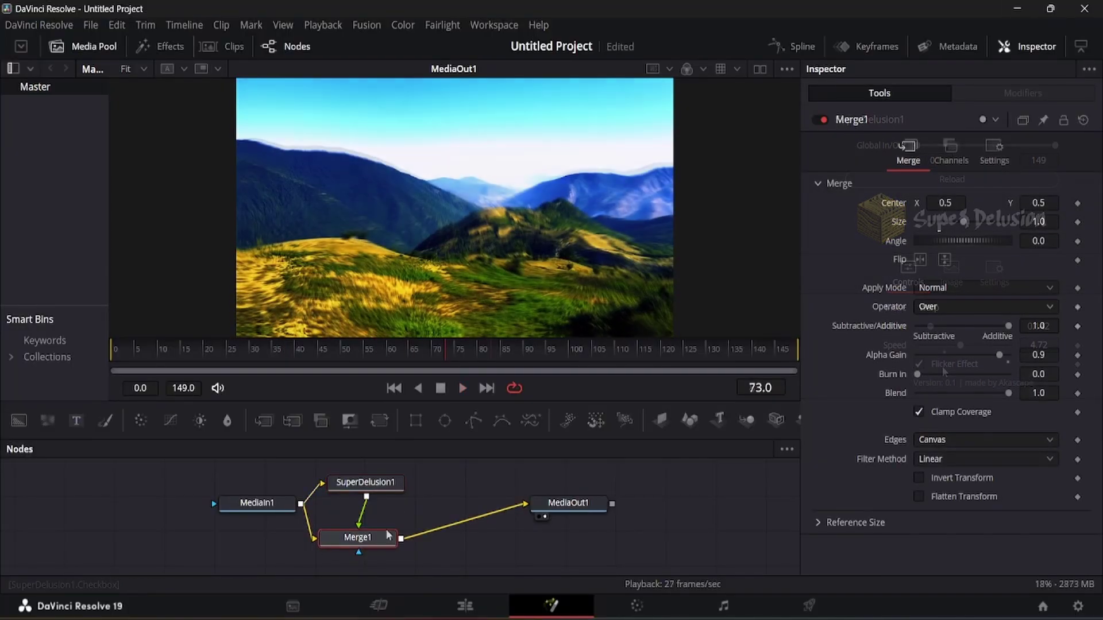
pyautogui.click(943, 288)
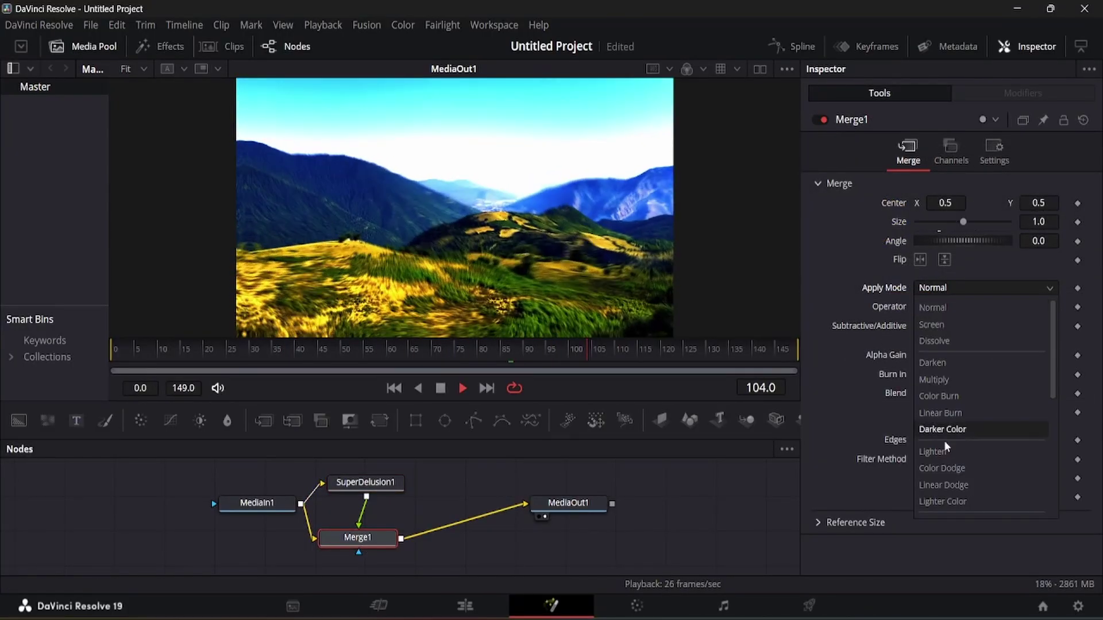
pyautogui.click(945, 468)
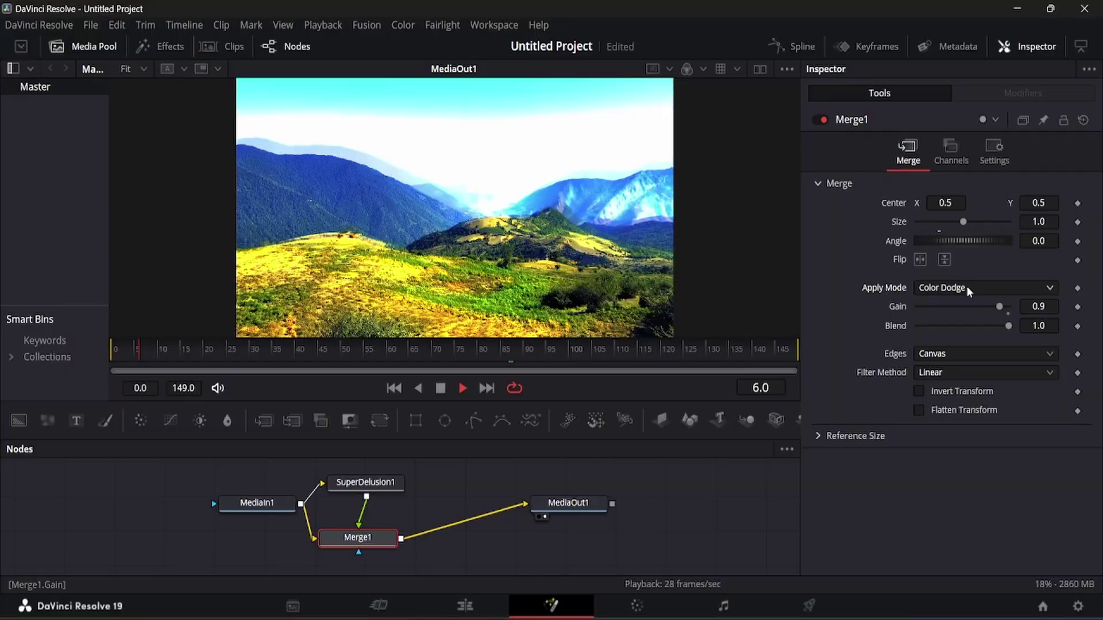
pyautogui.click(967, 288)
pyautogui.click(971, 486)
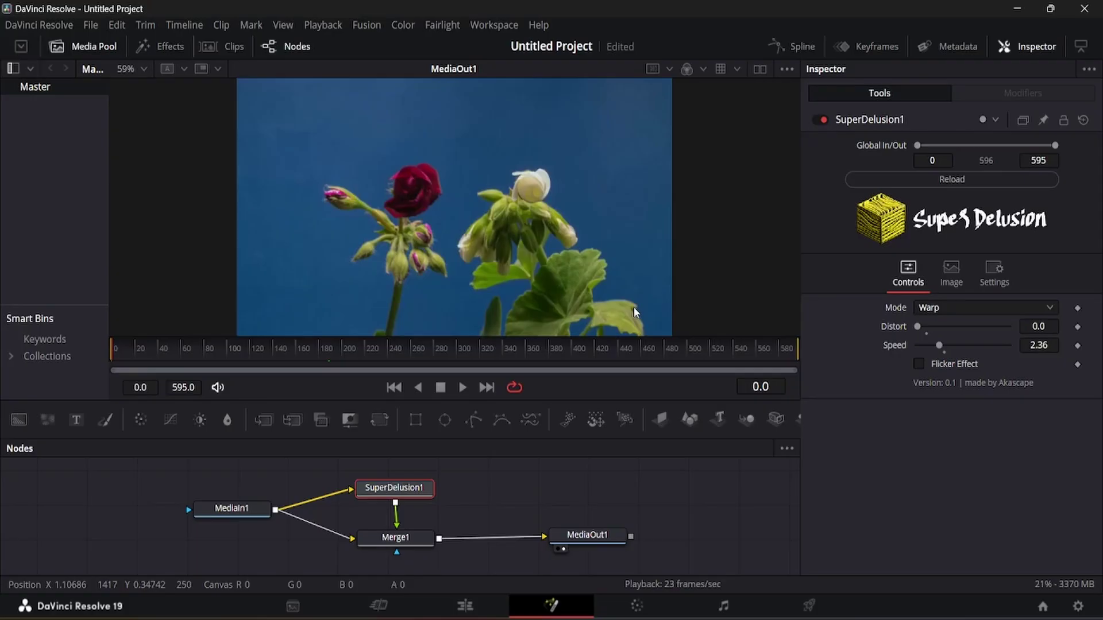
# Switch SuperDelusion1 to Melt mode, play back, and toggle the node off and on to compare.
pyautogui.click(946, 308)
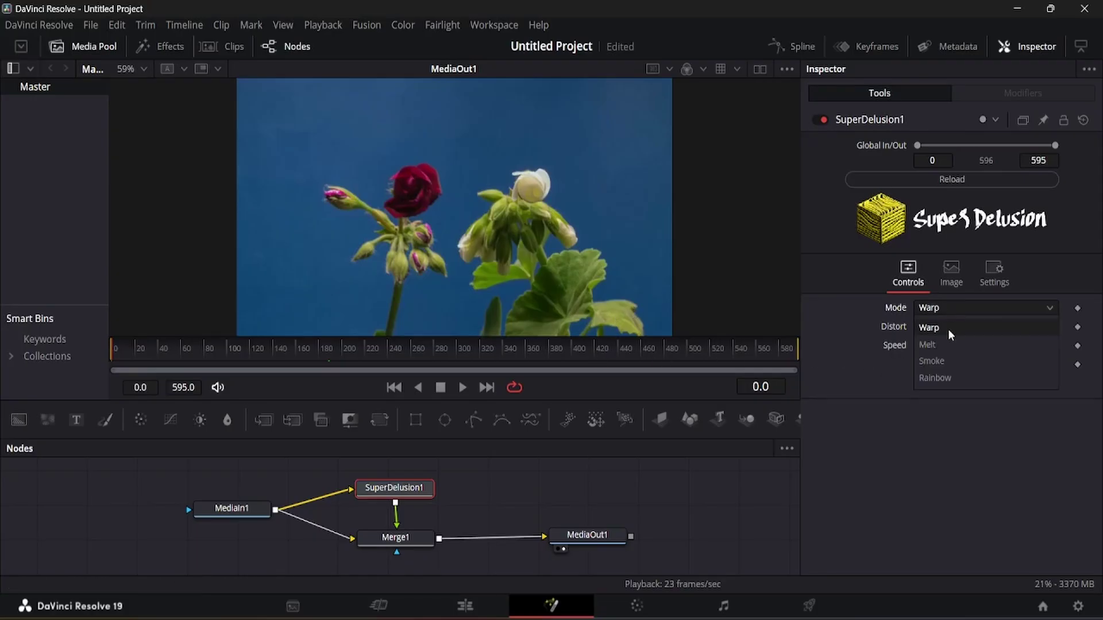
pyautogui.click(927, 345)
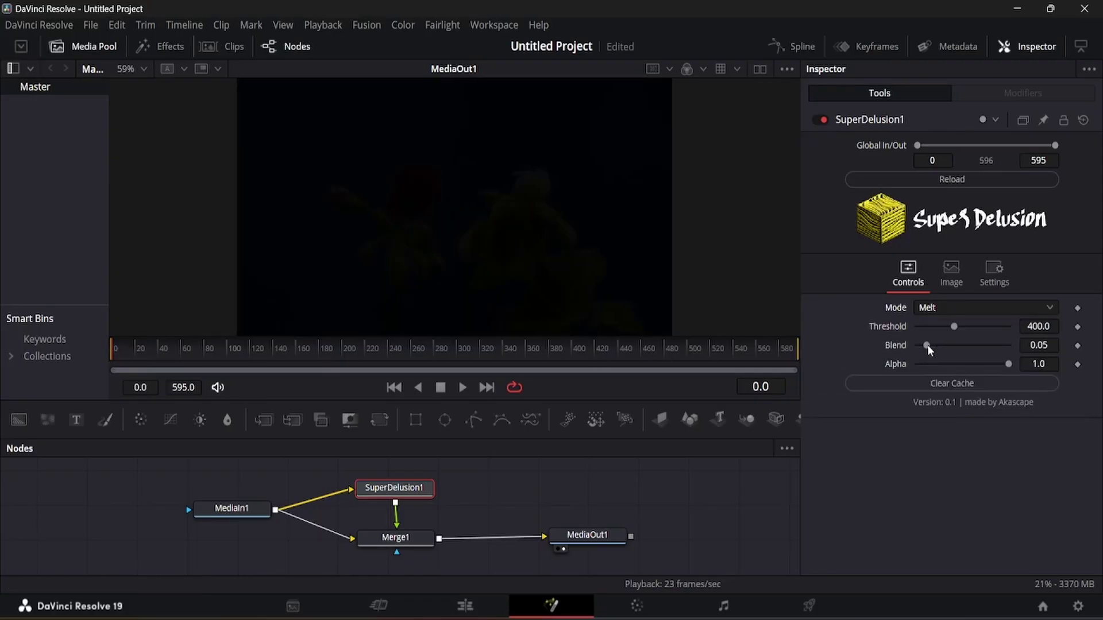
pyautogui.press('space')
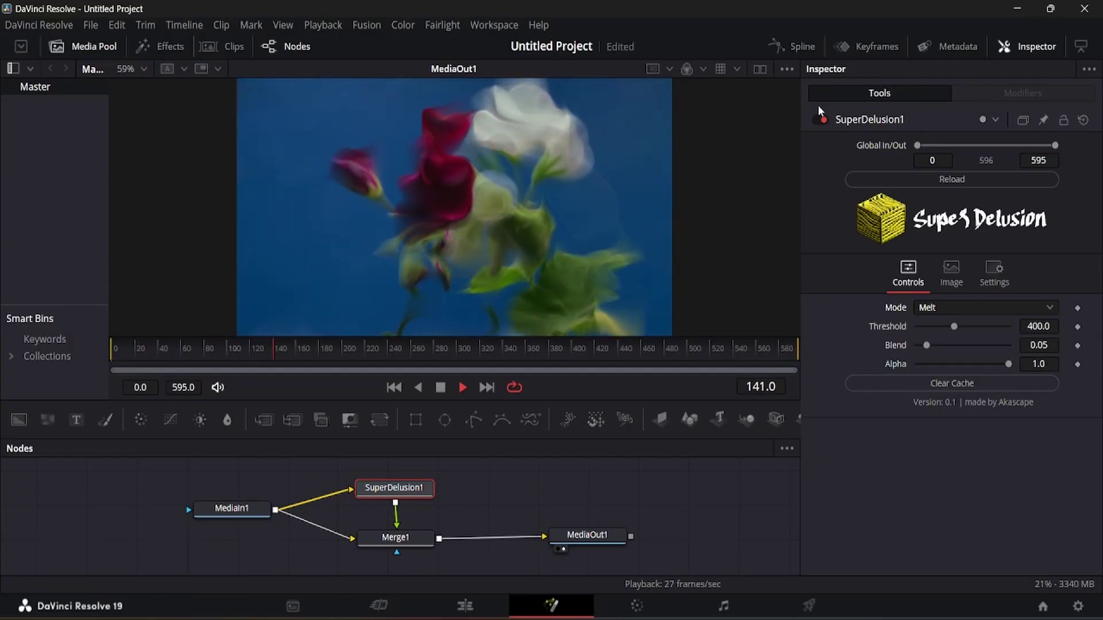
pyautogui.click(825, 122)
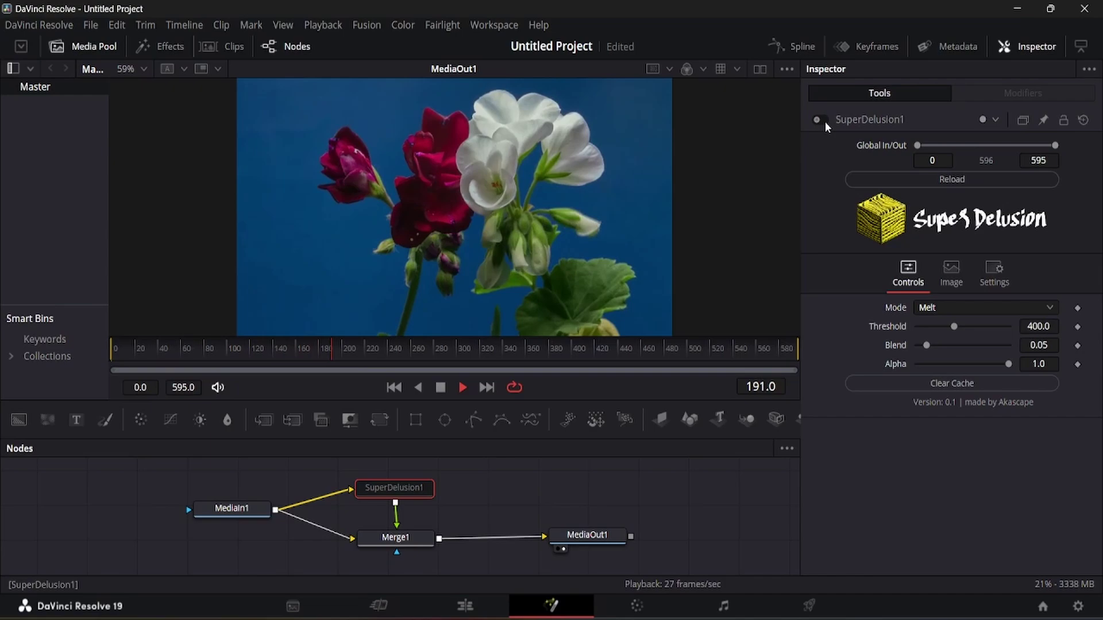
pyautogui.click(824, 122)
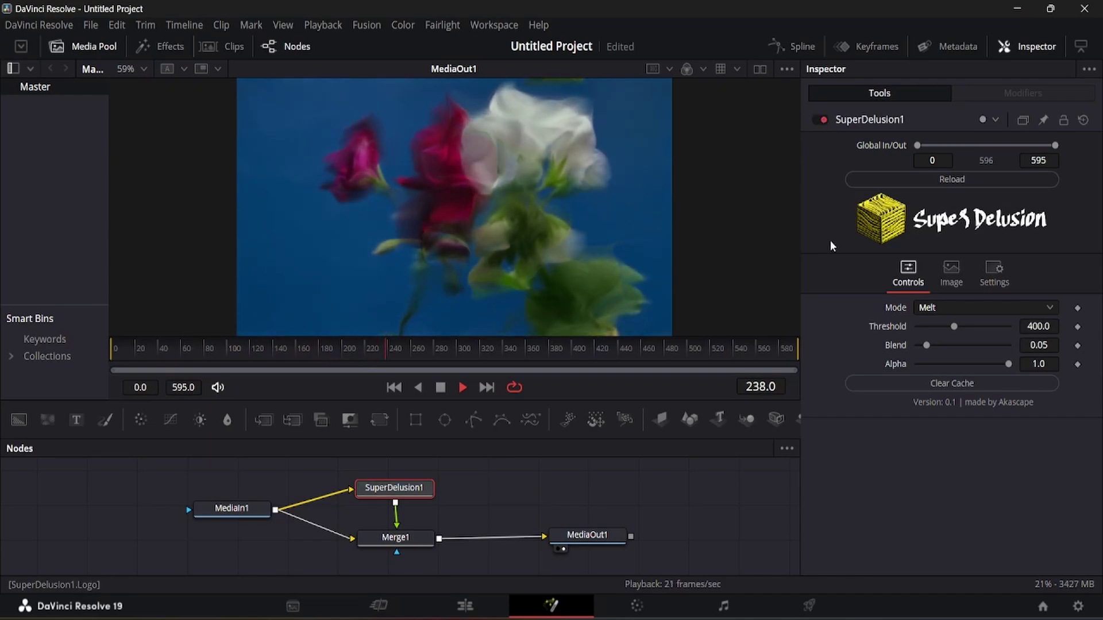
# Raise the Melt Blend to about 0.32 and lower the Threshold to 150 and beyond.
pyautogui.moveTo(926, 346)
pyautogui.mouseDown()
pyautogui.moveTo(997, 349)
pyautogui.moveTo(906, 336)
pyautogui.moveTo(925, 346)
pyautogui.moveTo(925, 325)
pyautogui.moveTo(992, 335)
pyautogui.moveTo(927, 329)
pyautogui.mouseUp()
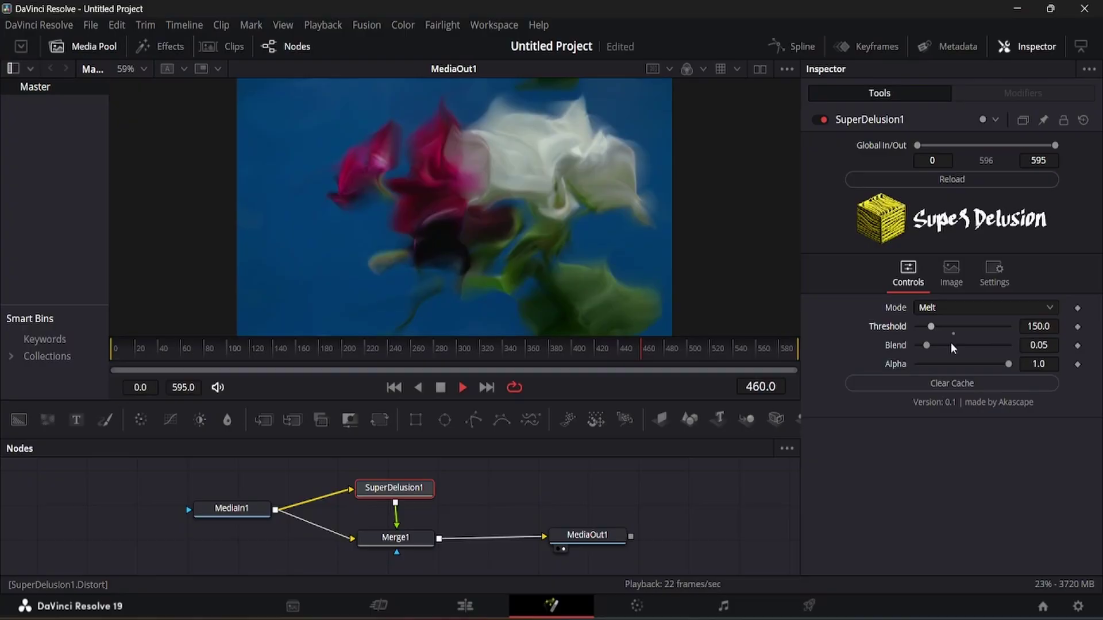
pyautogui.moveTo(1009, 365)
pyautogui.mouseDown()
pyautogui.moveTo(922, 366)
pyautogui.moveTo(1020, 374)
pyautogui.mouseUp()
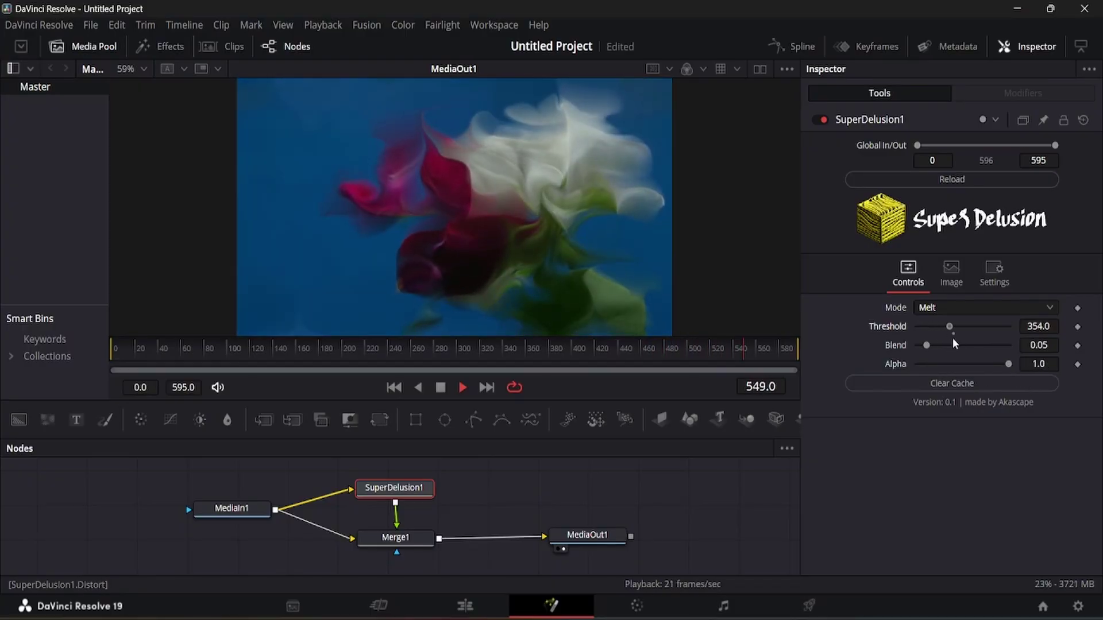
pyautogui.moveTo(951, 328)
pyautogui.mouseDown()
pyautogui.moveTo(938, 325)
pyautogui.moveTo(952, 333)
pyautogui.mouseUp()
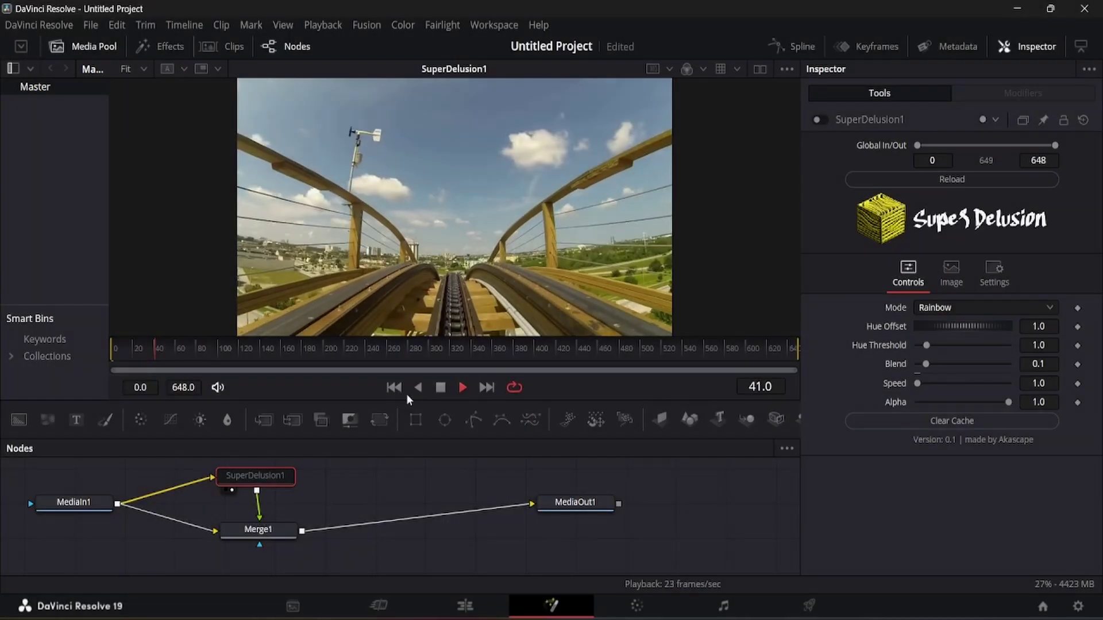
# Keep Rainbow mode, enable the effect, play the roller-coaster clip, and raise the Rainbow blend.
pyautogui.click(392, 387)
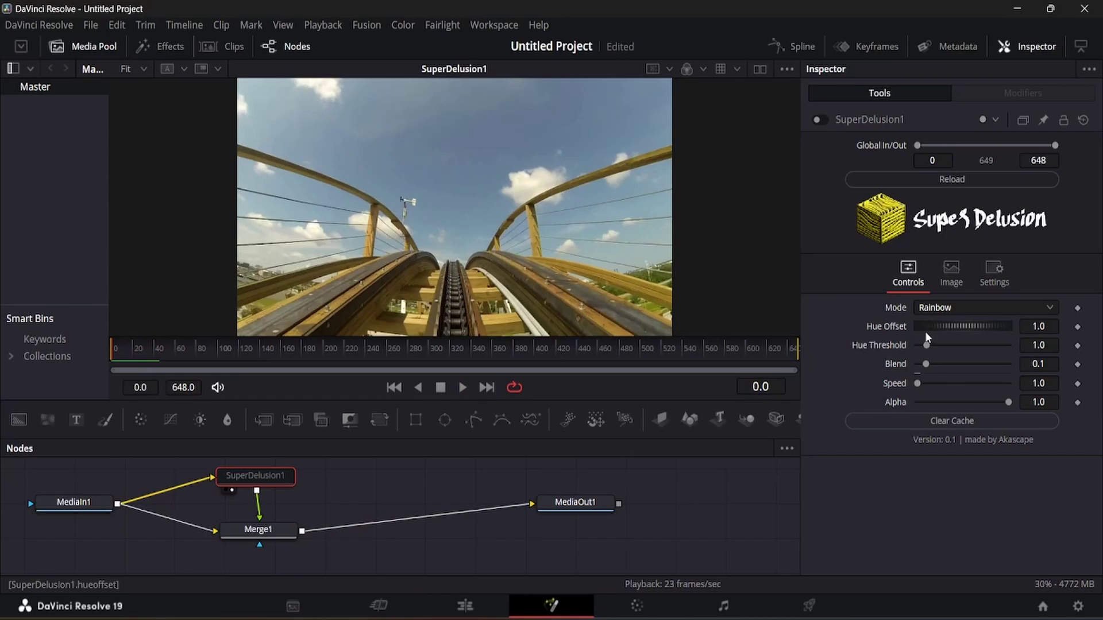
pyautogui.click(942, 308)
pyautogui.click(939, 310)
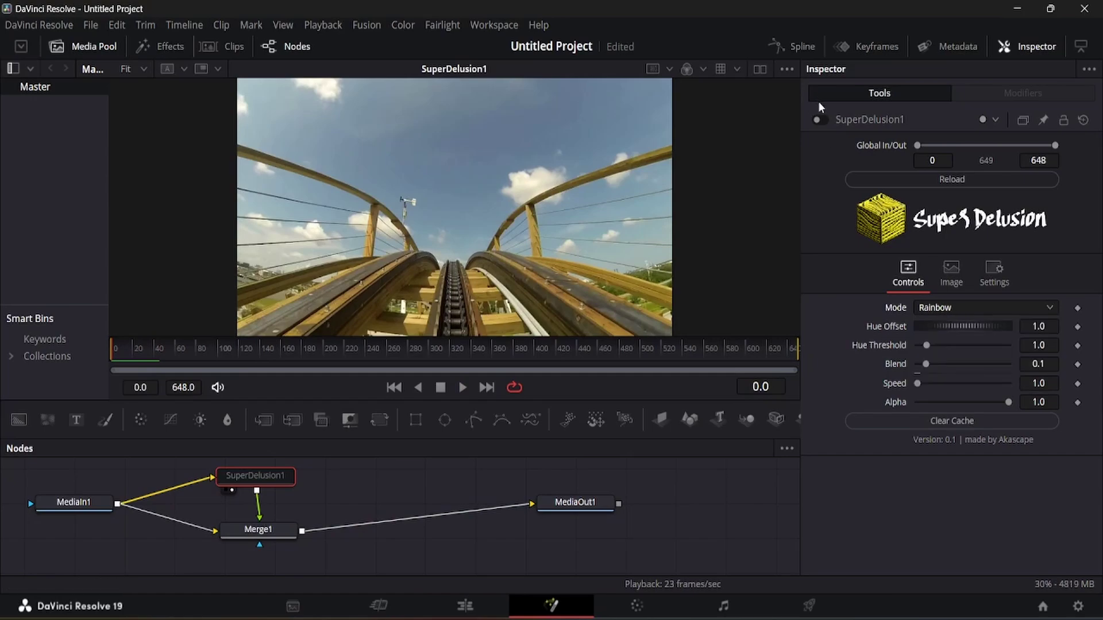
pyautogui.click(819, 120)
pyautogui.press('space')
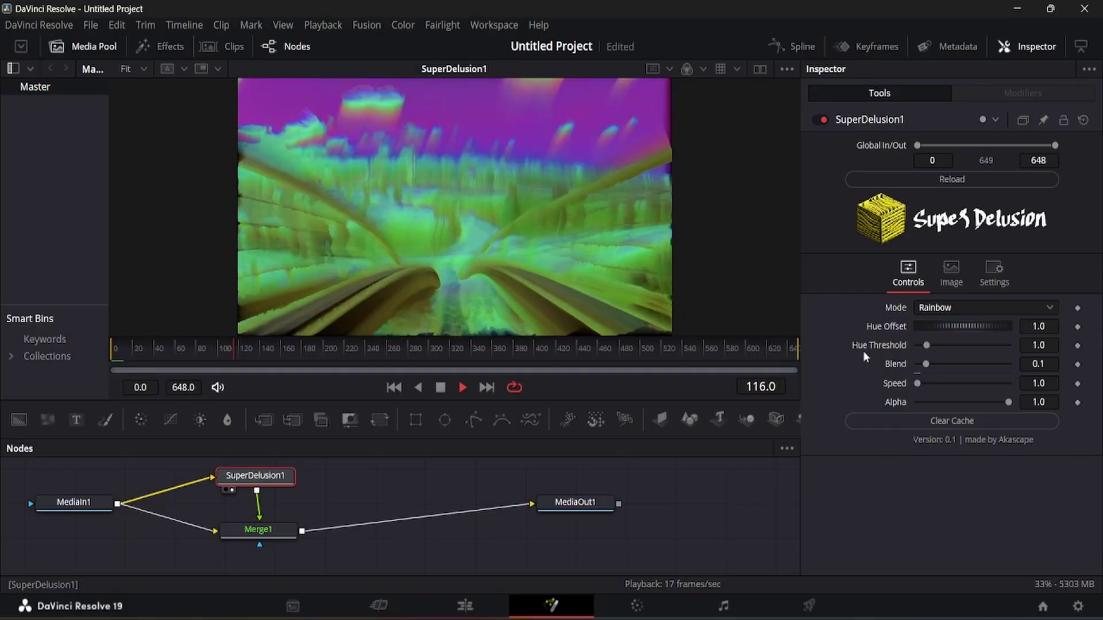
pyautogui.moveTo(924, 366); pyautogui.dragTo(1016, 402)
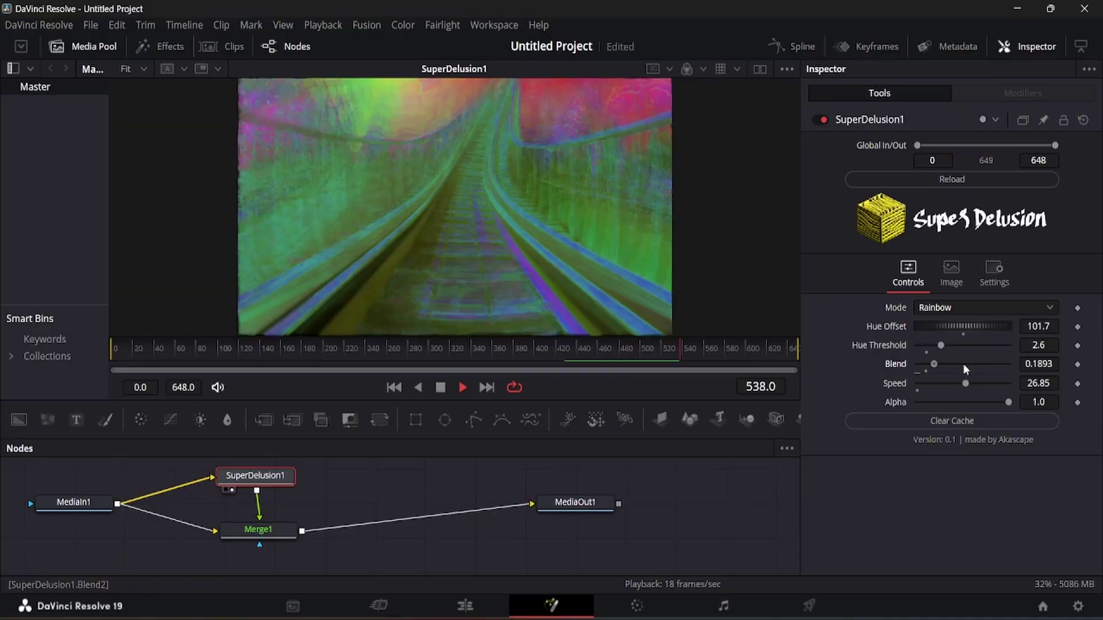
pyautogui.moveTo(934, 364); pyautogui.dragTo(955, 358)
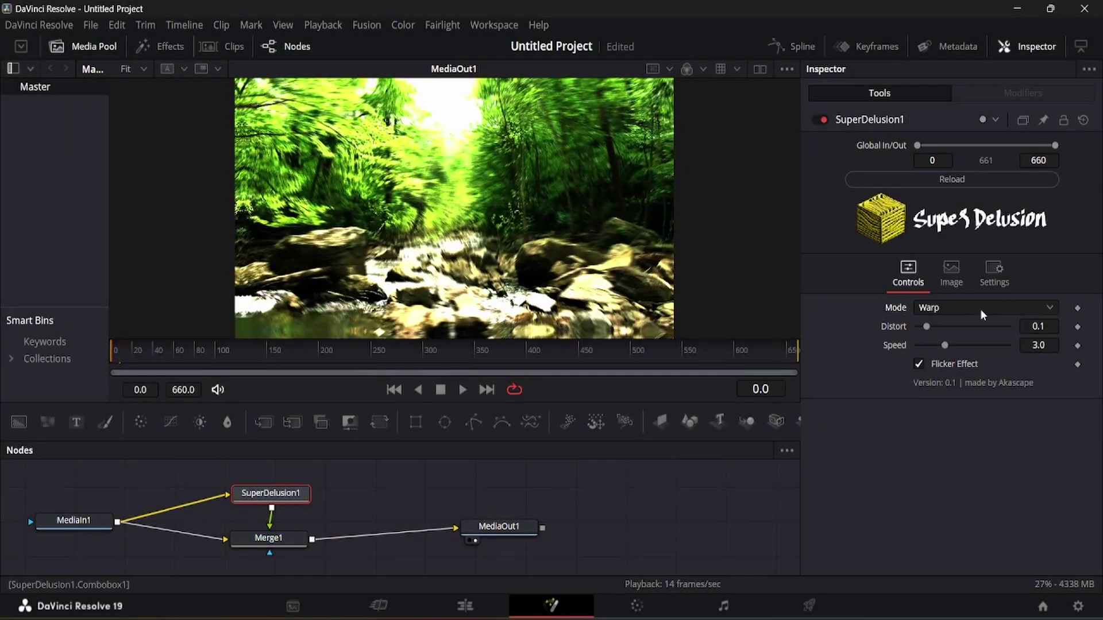
# Switch SuperDelusion1 to Smoke mode, play the forest clip, and toggle the effect to compare.
pyautogui.click(985, 307)
pyautogui.click(962, 356)
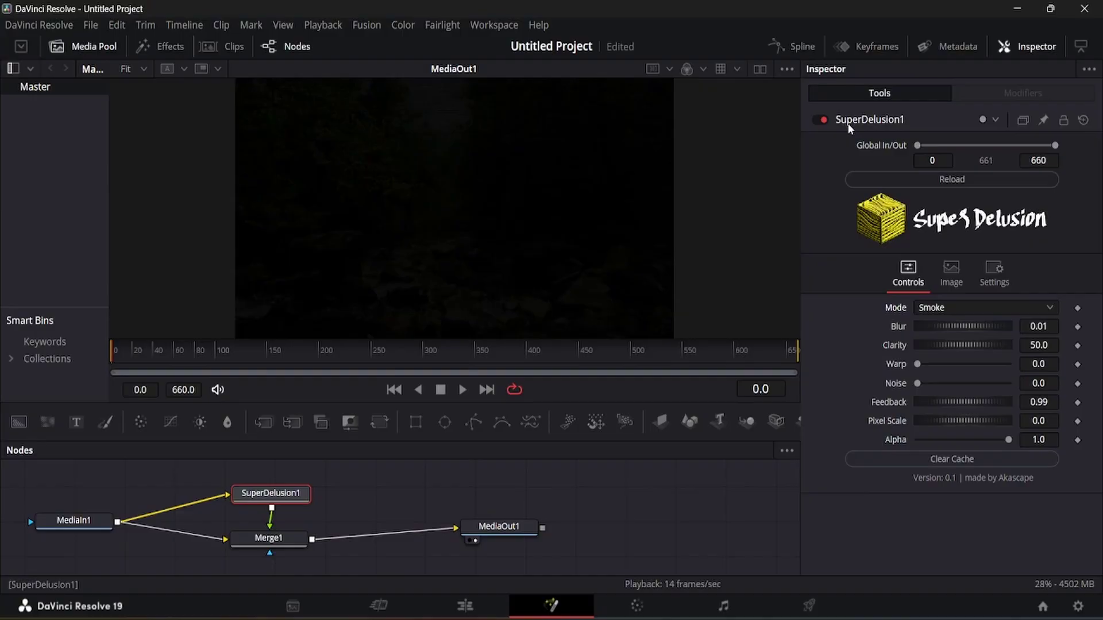
pyautogui.press('space')
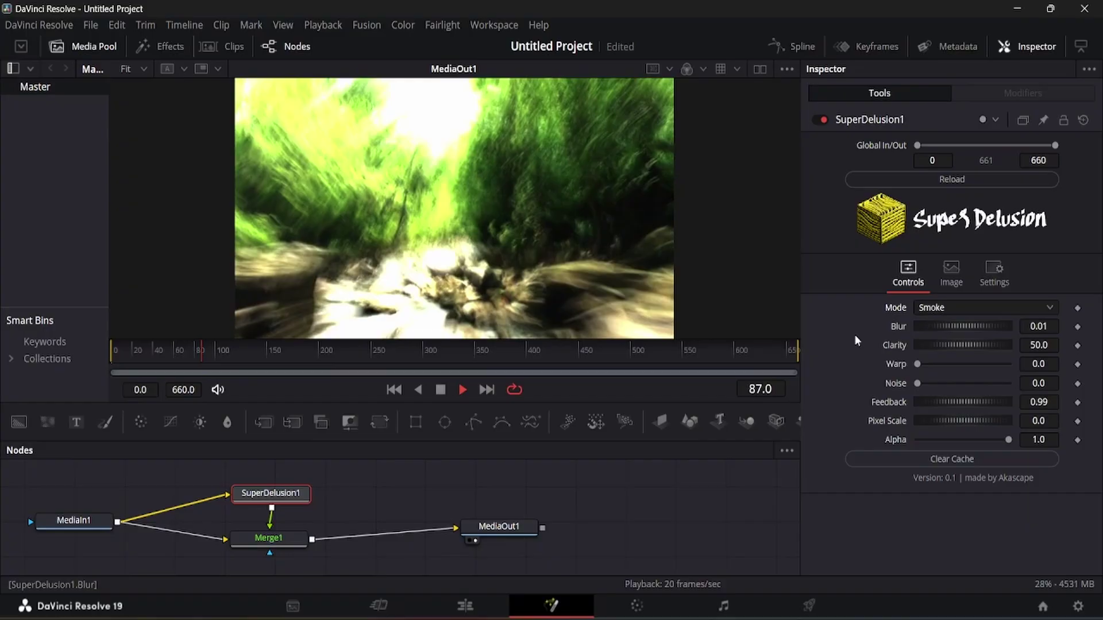
pyautogui.click(822, 120)
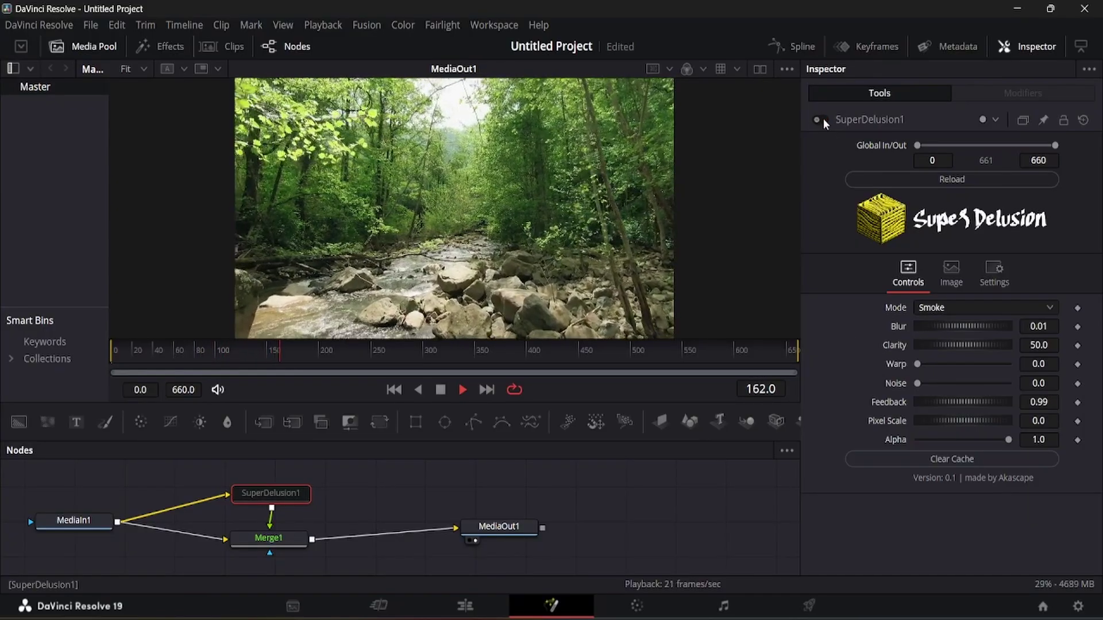
pyautogui.click(823, 119)
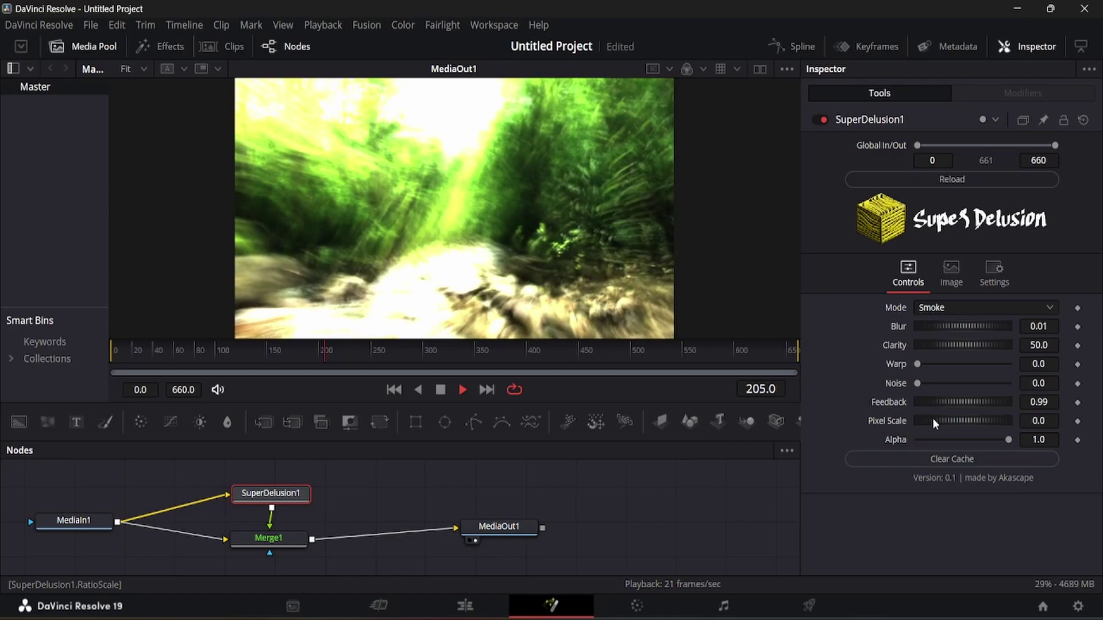
# Lower Smoke Feedback slightly, keep Noise at zero, restore Blur to 0.01, and reduce Alpha.
pyautogui.moveTo(967, 402); pyautogui.dragTo(942, 405)
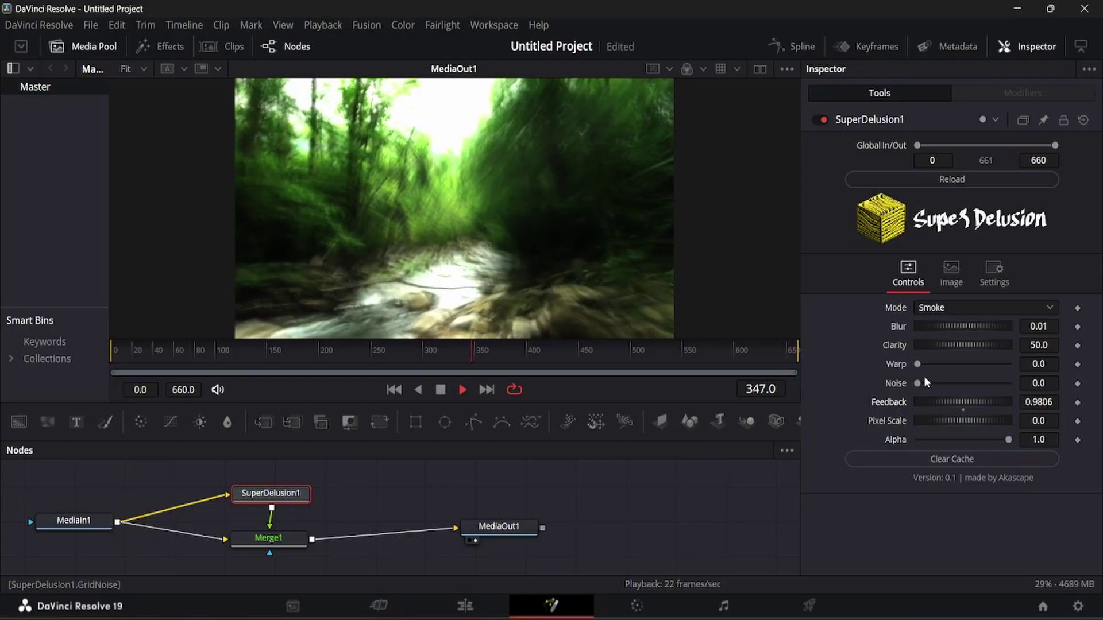
pyautogui.moveTo(916, 381); pyautogui.dragTo(884, 384)
pyautogui.moveTo(963, 326); pyautogui.dragTo(871, 324)
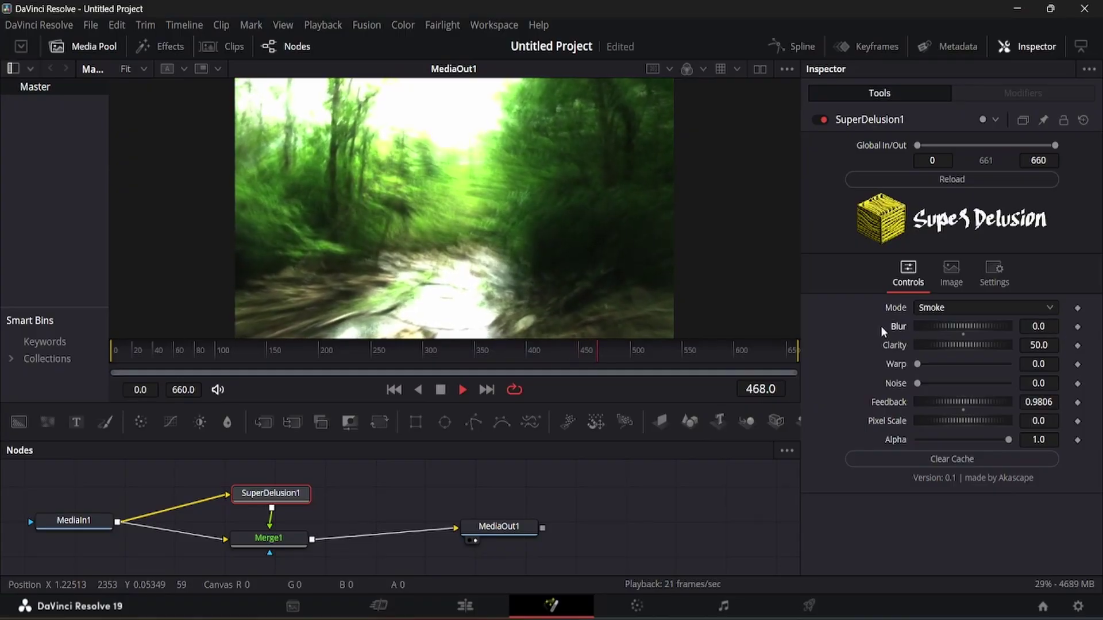
pyautogui.moveTo(953, 326); pyautogui.dragTo(964, 326)
pyautogui.moveTo(1005, 441)
pyautogui.mouseDown()
pyautogui.moveTo(935, 440)
pyautogui.moveTo(1011, 441)
pyautogui.mouseUp()
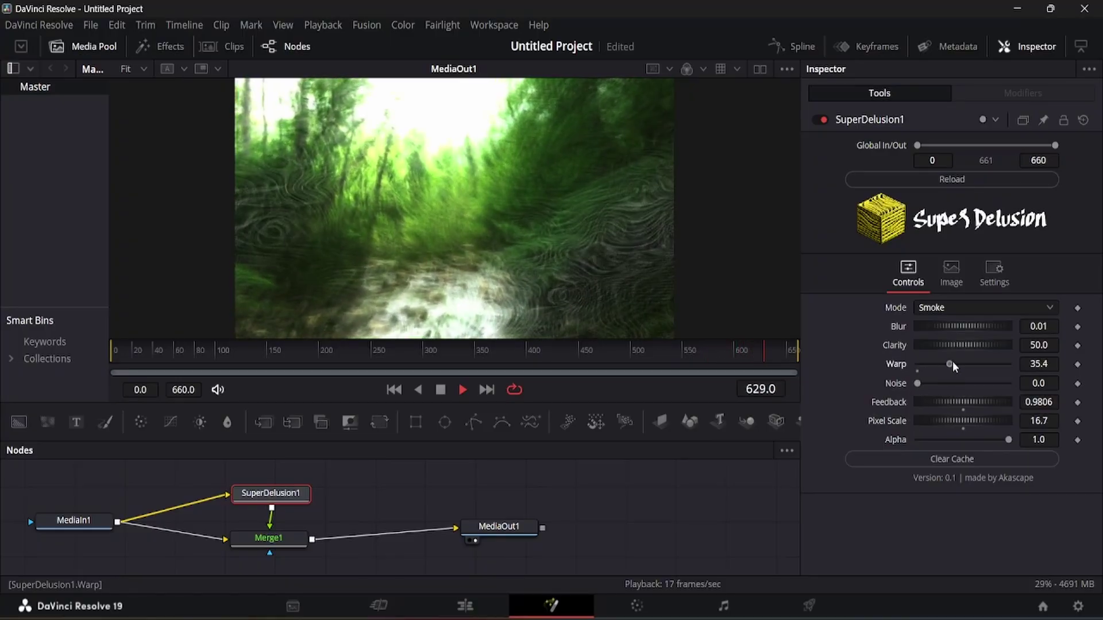
# Remove the Warp distortion, nudge Feedback up, and set Clarity back to 50 after trying other values.
pyautogui.moveTo(952, 361); pyautogui.dragTo(867, 362)
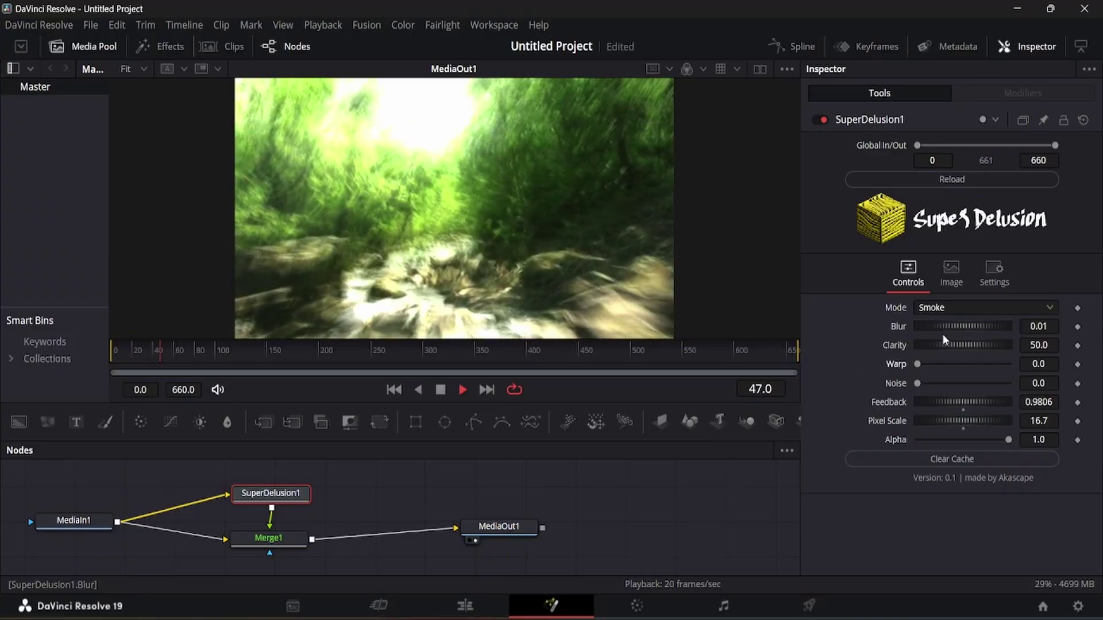
pyautogui.moveTo(948, 344); pyautogui.dragTo(880, 345)
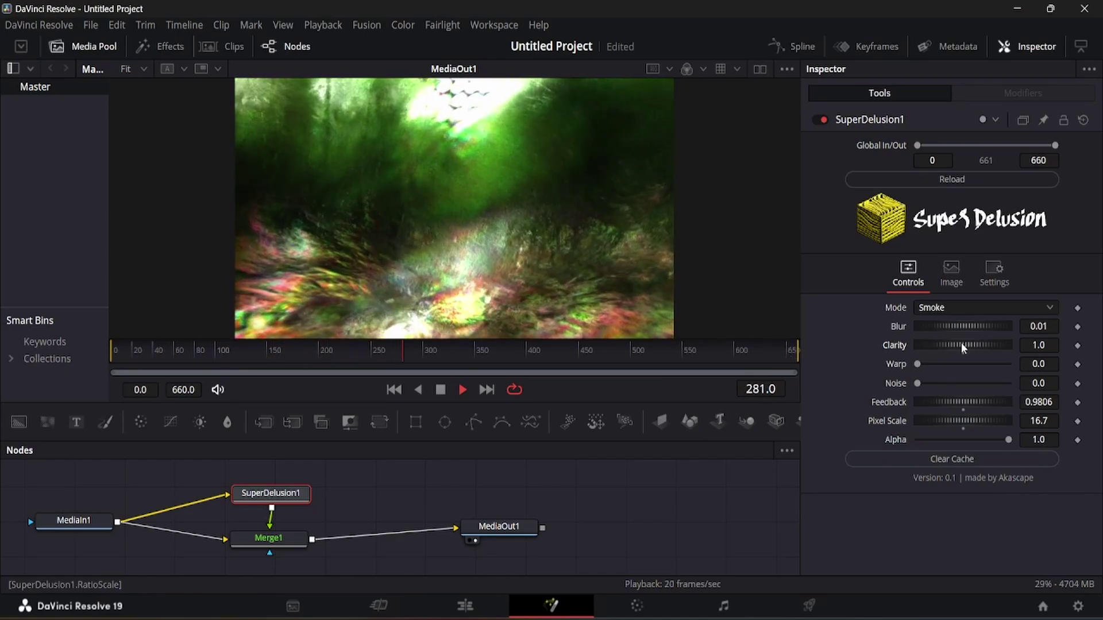
pyautogui.moveTo(960, 343); pyautogui.dragTo(859, 343)
pyautogui.hotkey('ctrl', 'z')
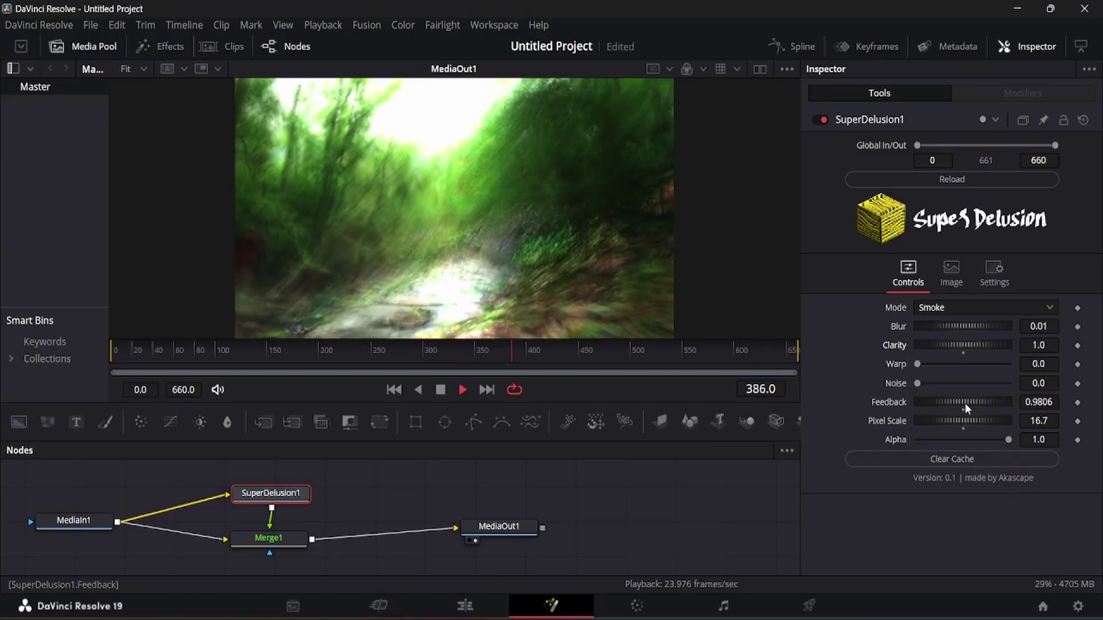
pyautogui.moveTo(963, 402)
pyautogui.mouseDown()
pyautogui.moveTo(944, 401)
pyautogui.moveTo(972, 405)
pyautogui.moveTo(954, 402)
pyautogui.mouseUp()
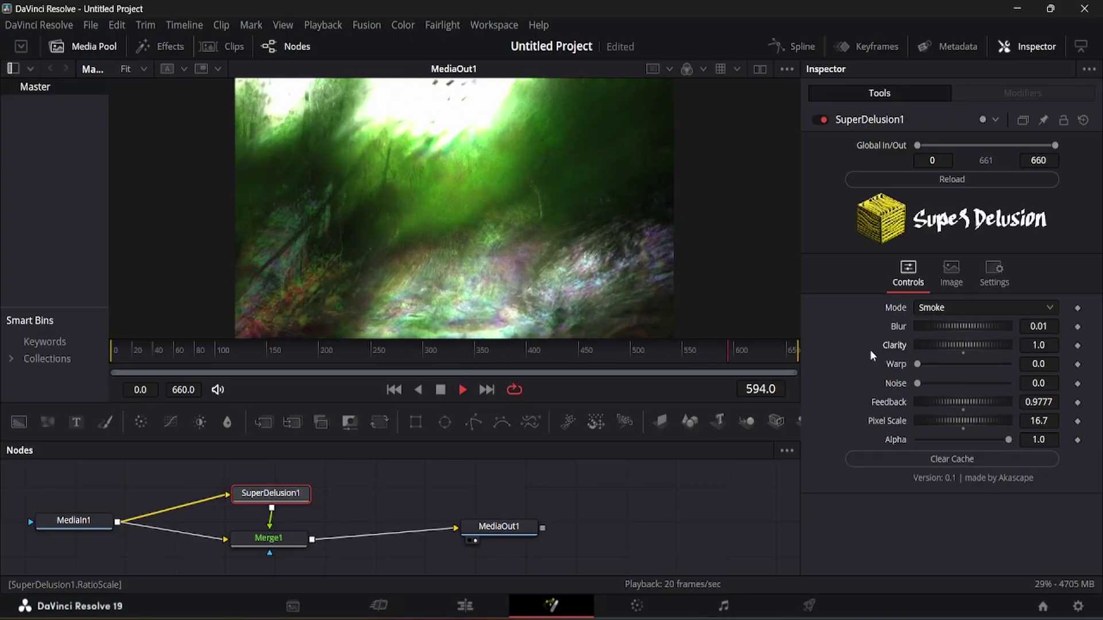
pyautogui.moveTo(870, 349); pyautogui.dragTo(894, 345)
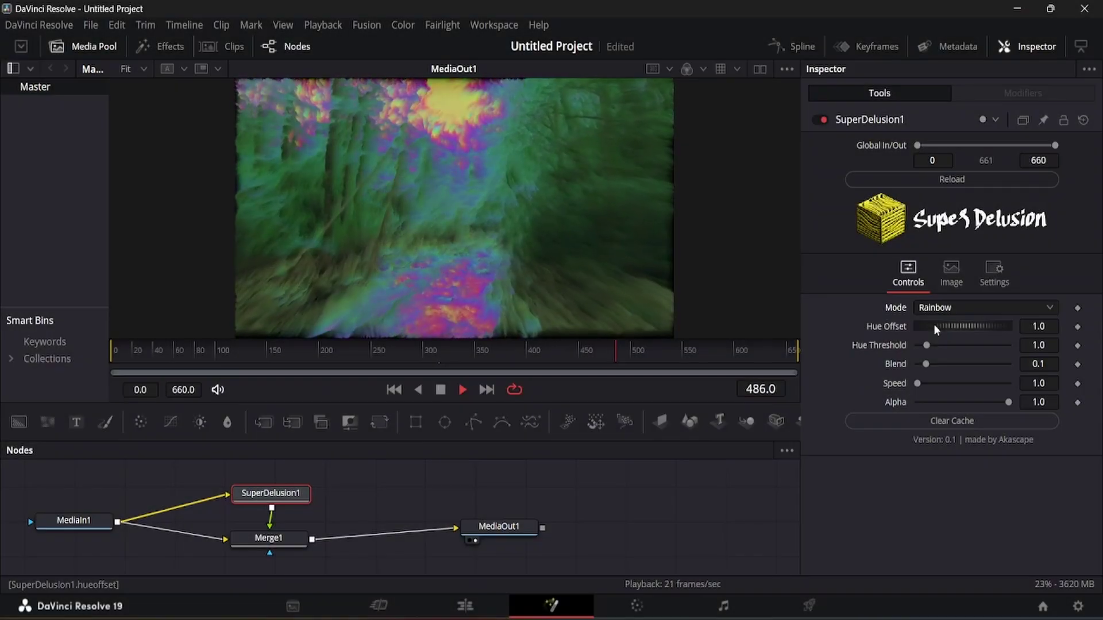
# Stop playback and reload the SuperDelusion effect script.
pyautogui.press('space')
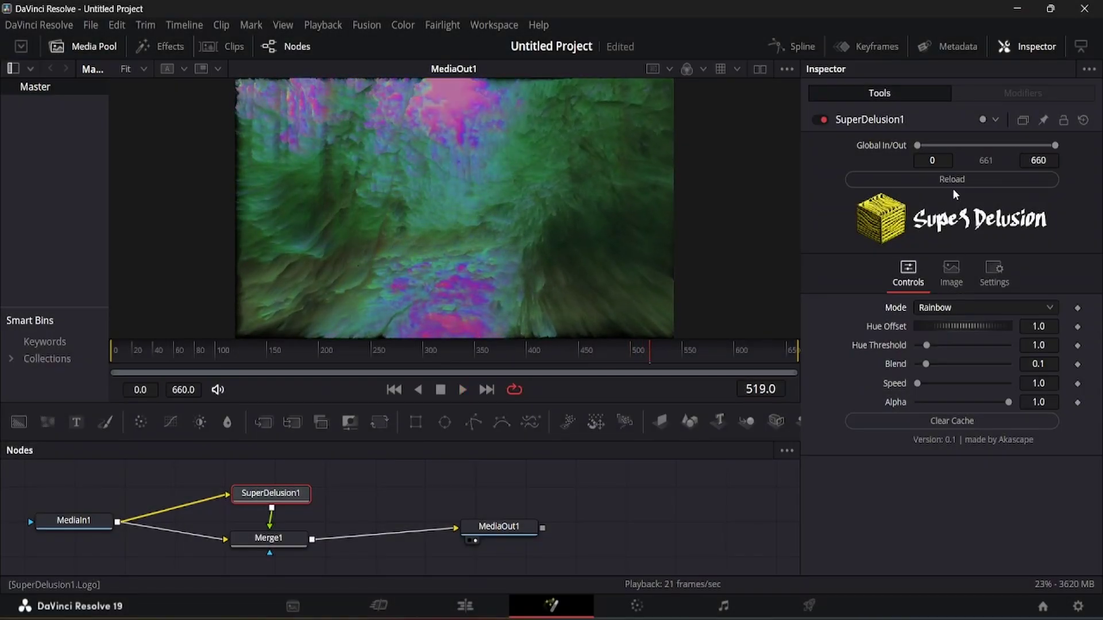
pyautogui.click(951, 185)
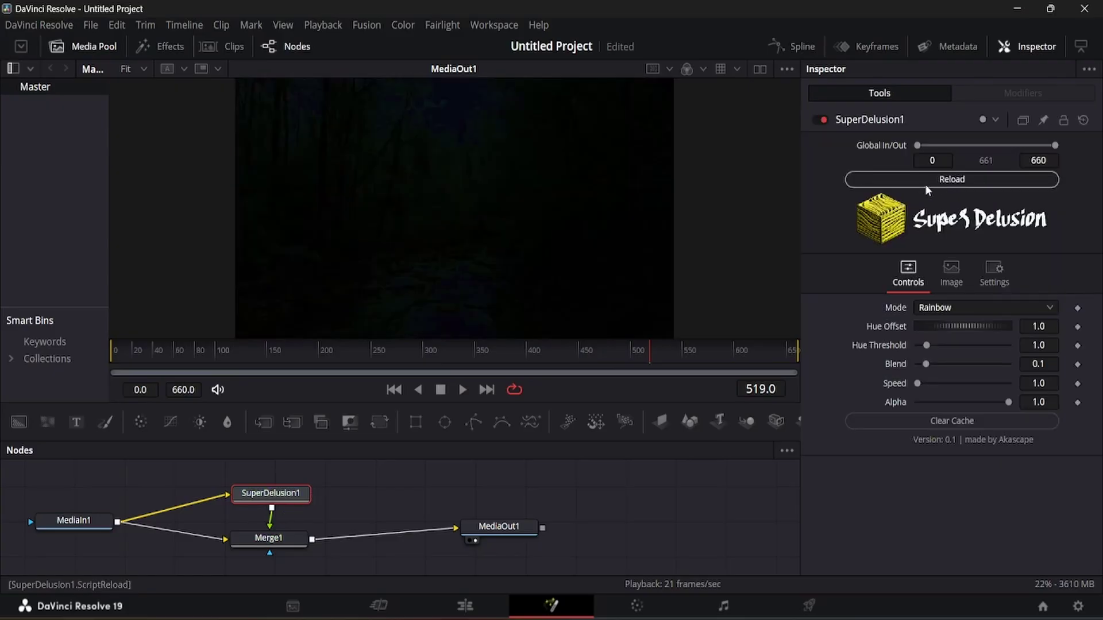